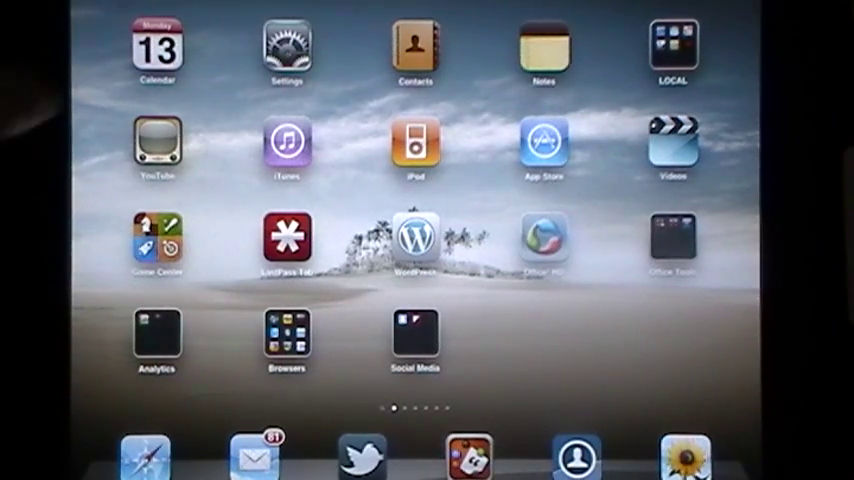
# Start adding a Mail, Contacts, Calendars account and choose MobileMe as the account type
pyautogui.click(287, 50)
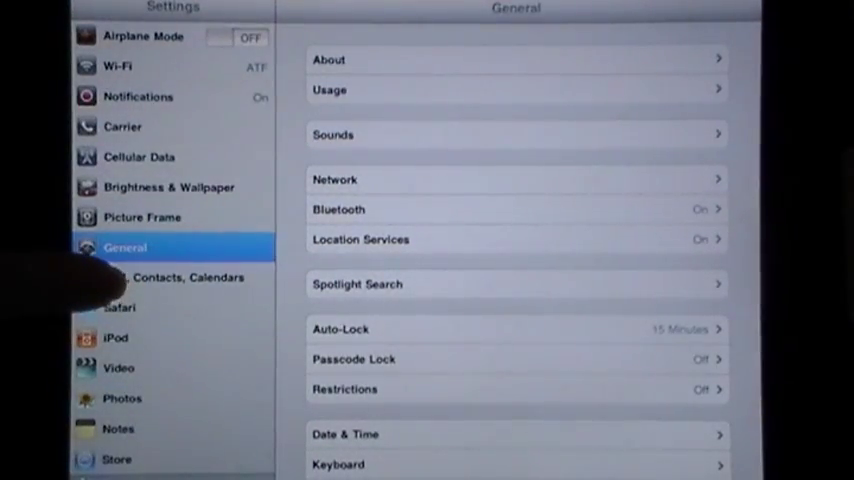
pyautogui.click(150, 277)
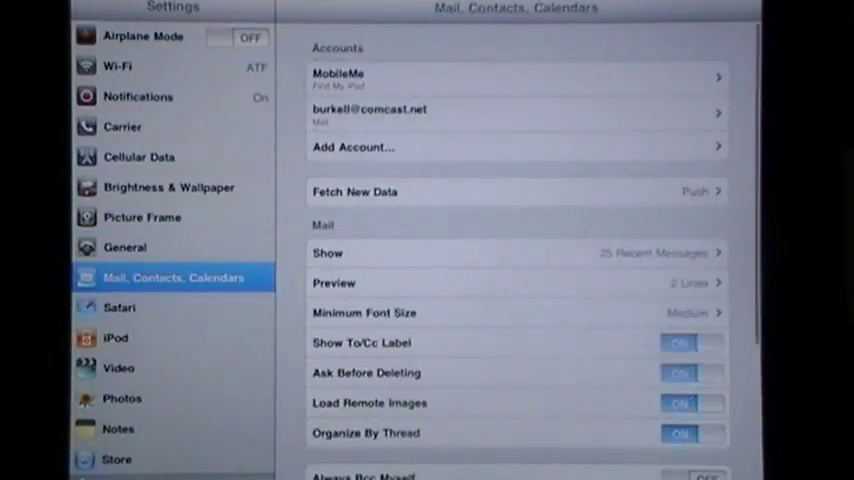
pyautogui.click(450, 147)
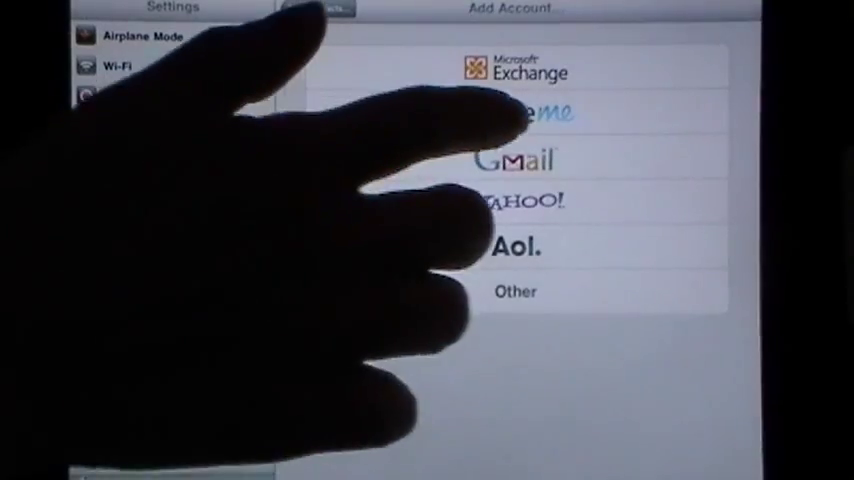
pyautogui.click(515, 113)
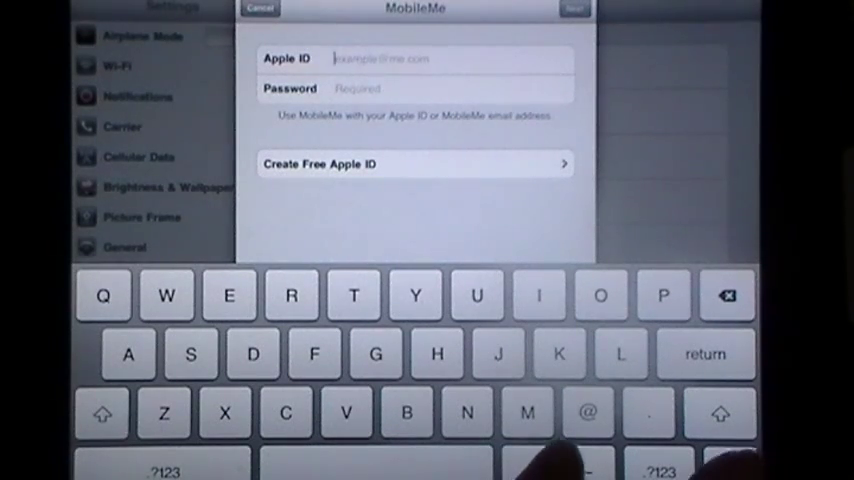
# Cancel the empty MobileMe sign-in and go back to the Mail, Contacts, Calendars accounts list
pyautogui.click(730, 470)
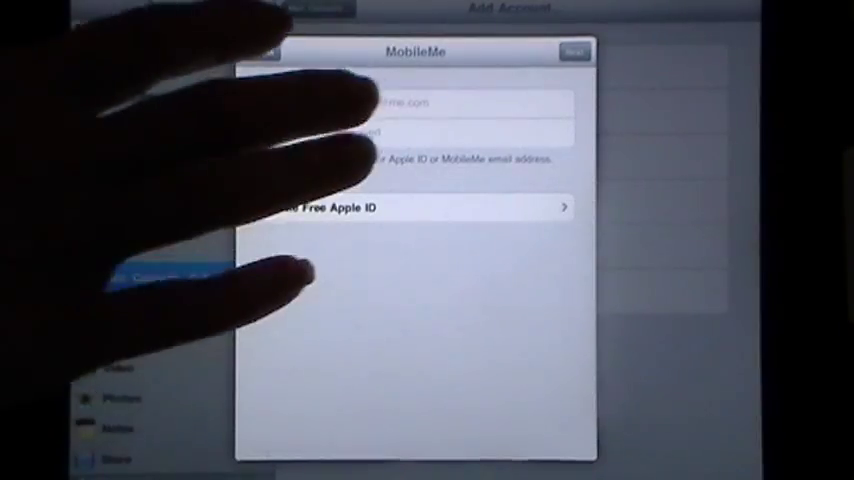
pyautogui.click(260, 52)
pyautogui.click(190, 8)
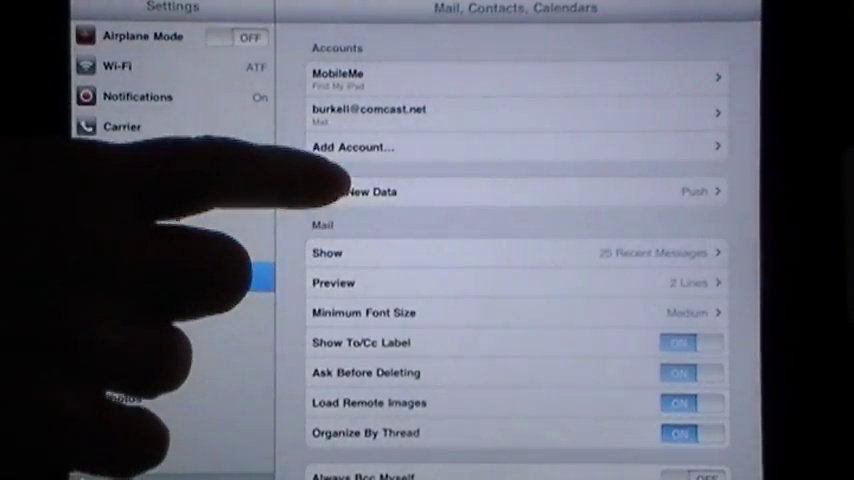
# View the Fetch New Data settings (Push on, hourly), then go to the General settings page
pyautogui.click(345, 192)
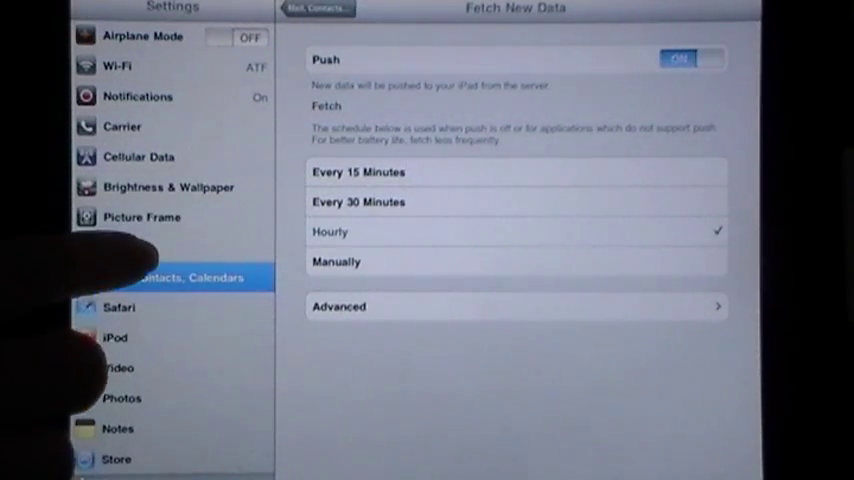
pyautogui.click(125, 247)
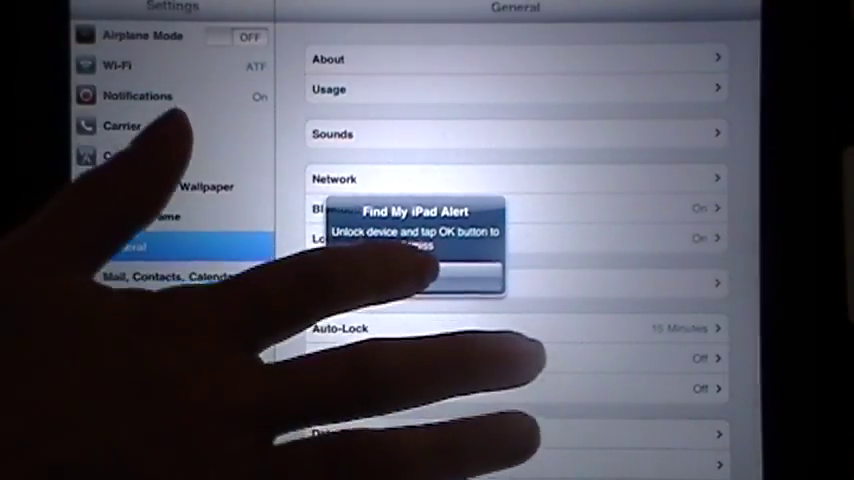
# Confirm OK on the Find My iPad Alert so the General page is unobstructed
pyautogui.click(415, 277)
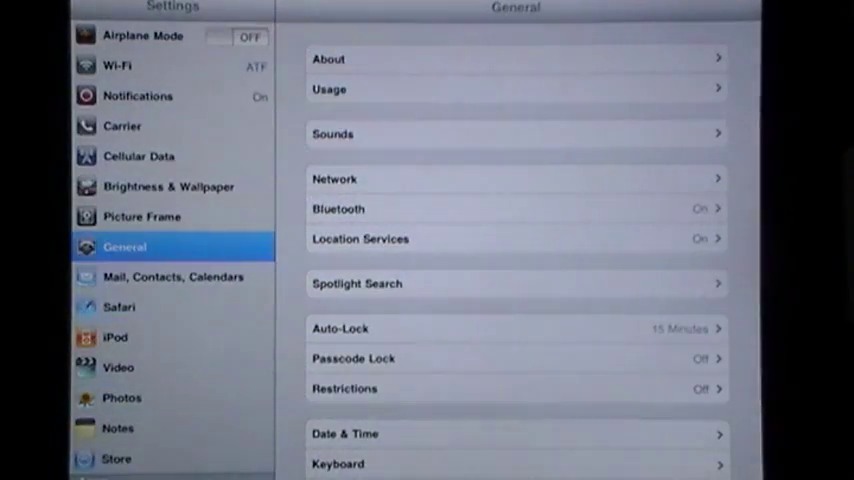